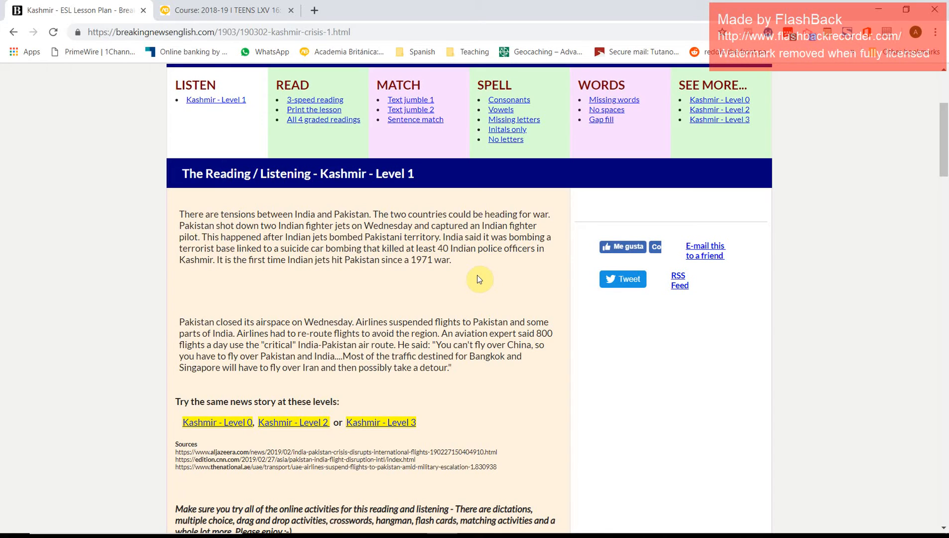
scroll(476, 275, "up", 1)
scroll(473, 274, "down", 1)
scroll(127, 237, "up", 1)
scroll(127, 236, "down", 1)
Switch to the JCloze window holding the "War between India and Pakistan" exercise
key("alt+Tab")
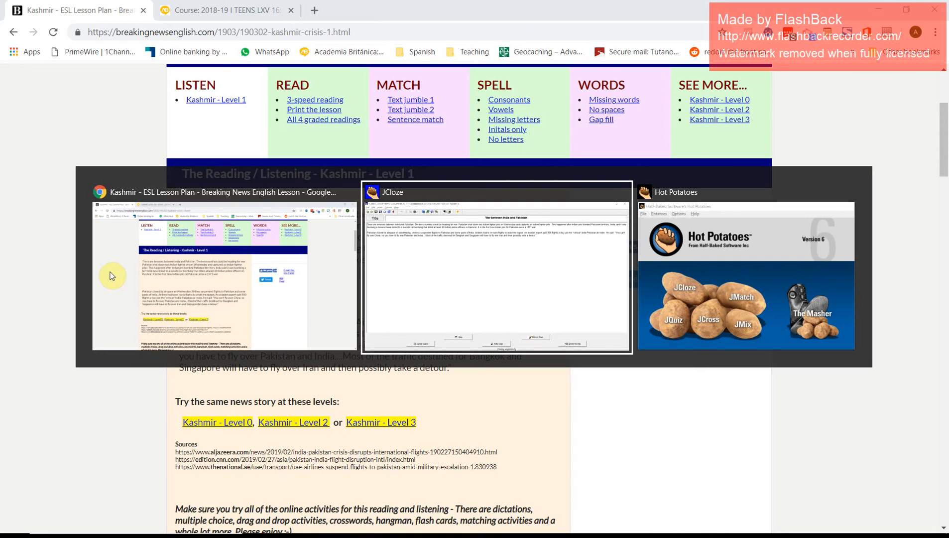
key("alt+Tab")
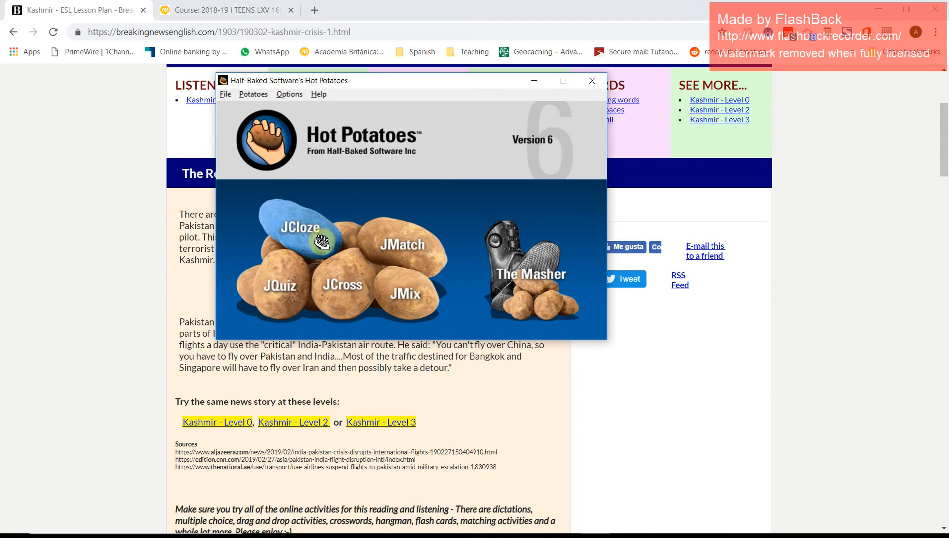
key("alt+Tab")
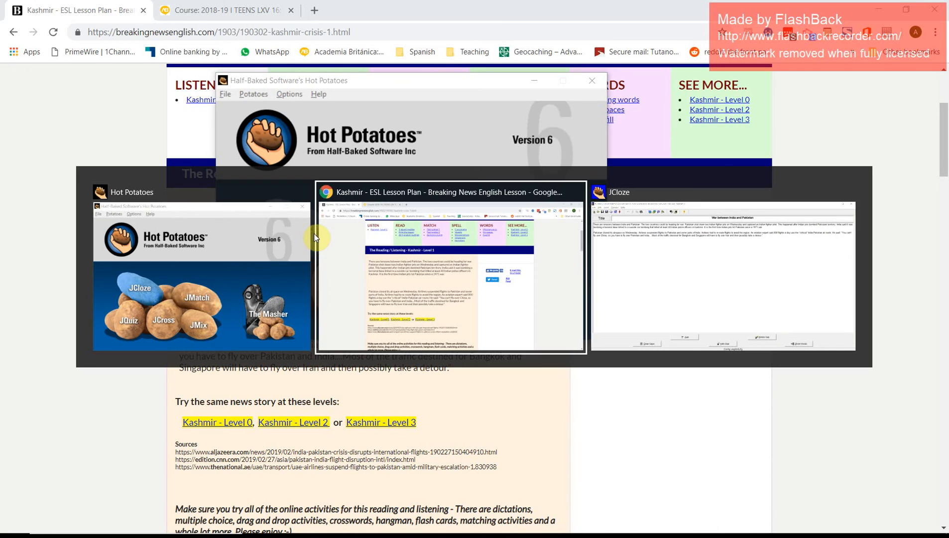
key("alt+Tab")
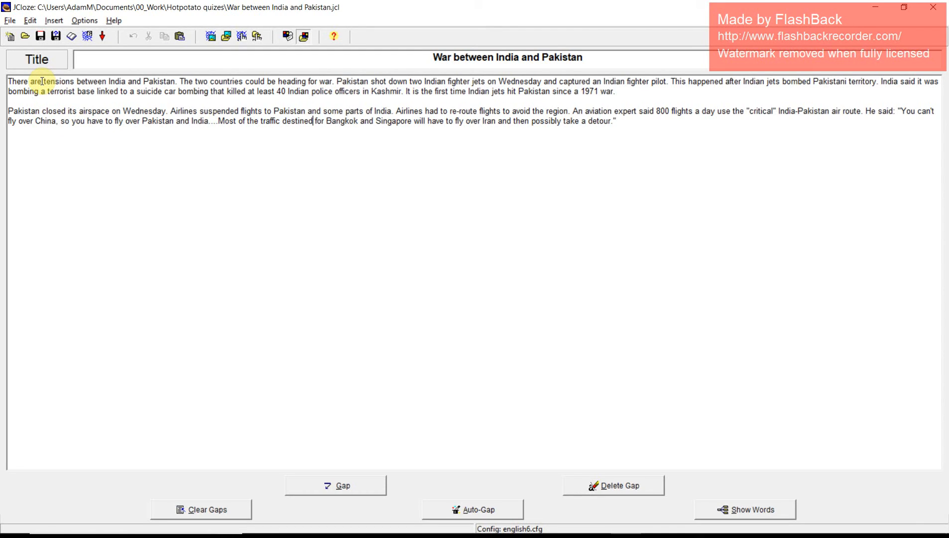
Turn the word "tensions" in the first sentence into a gap, with no clue or alternative answers
left_click_drag(41, 82, 75, 82)
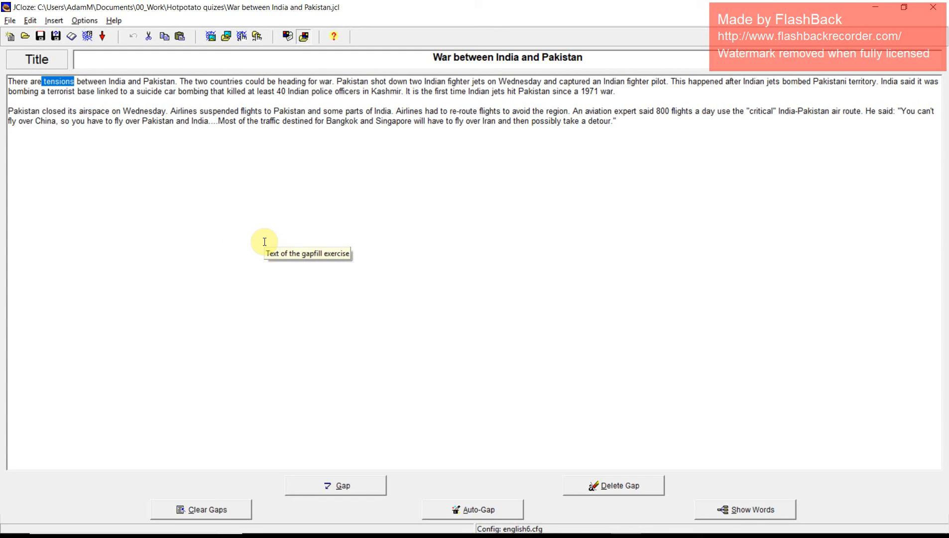
left_click(357, 485)
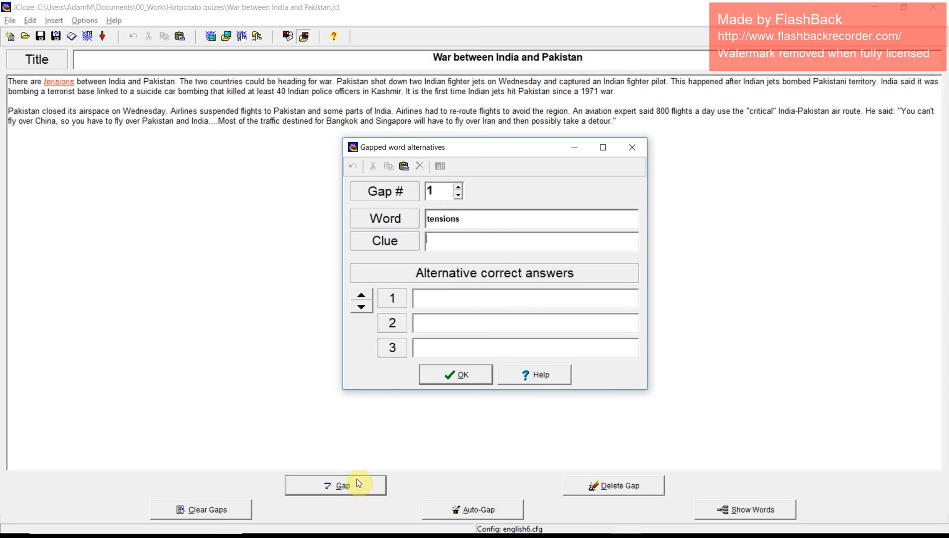
left_click(446, 242)
left_click_drag(475, 157, 495, 148)
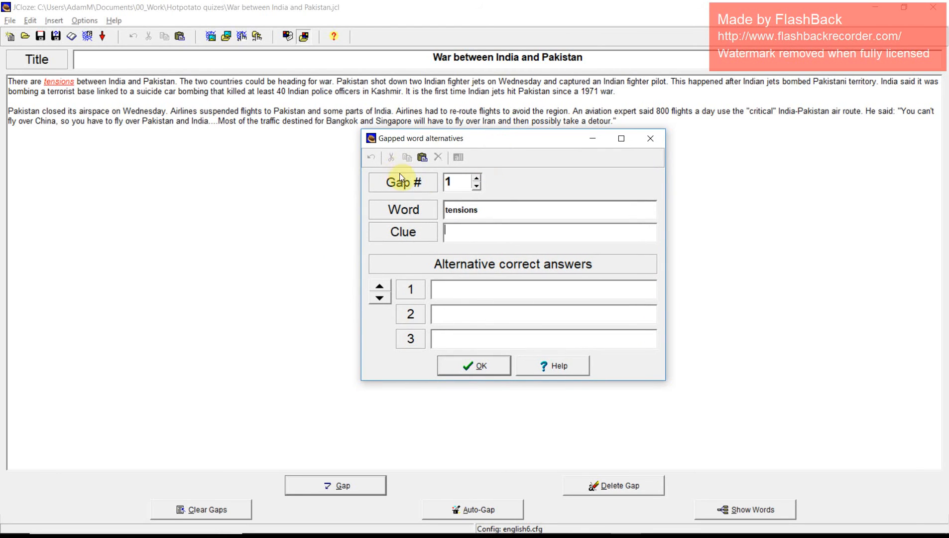
left_click(458, 374)
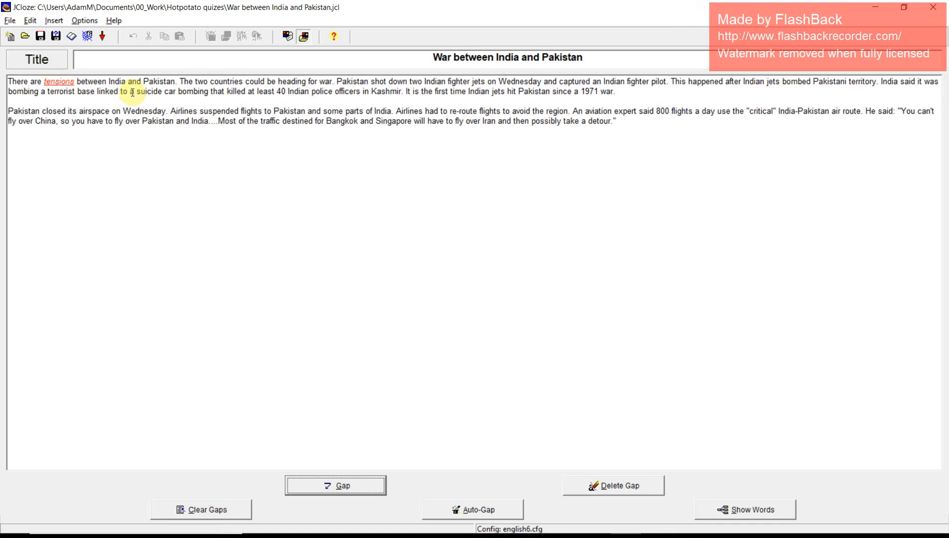
Make gaps of the words "heading" and "down" in the first paragraph, leaving their clues and alternatives empty
double_click(280, 81)
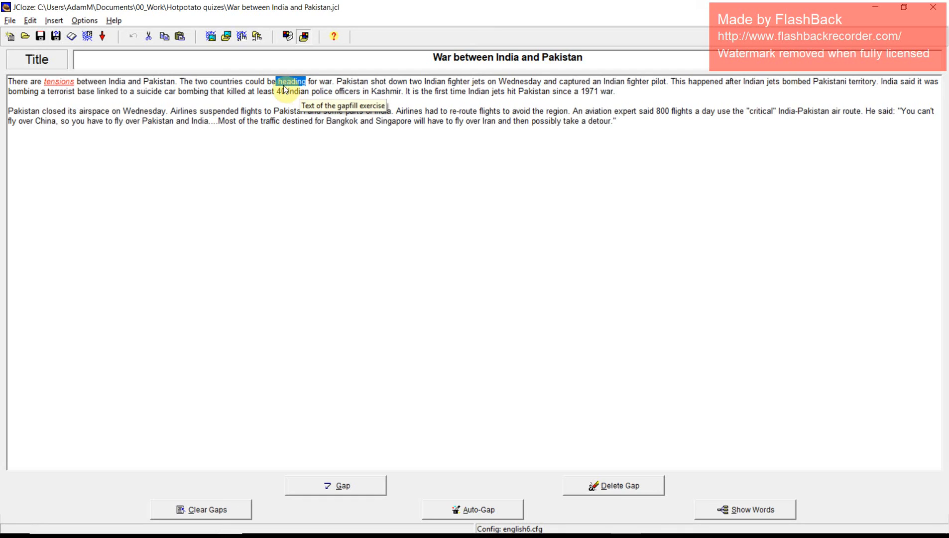
left_click(362, 486)
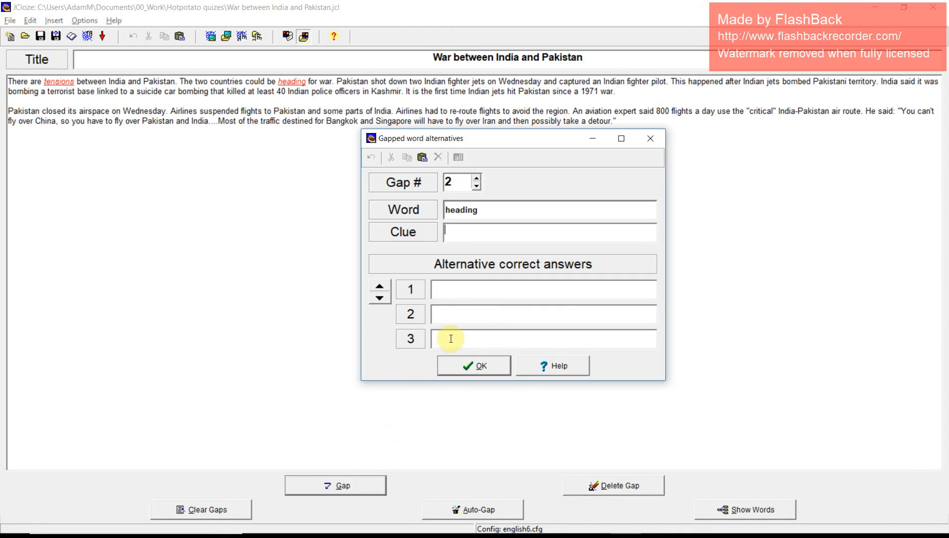
left_click(463, 366)
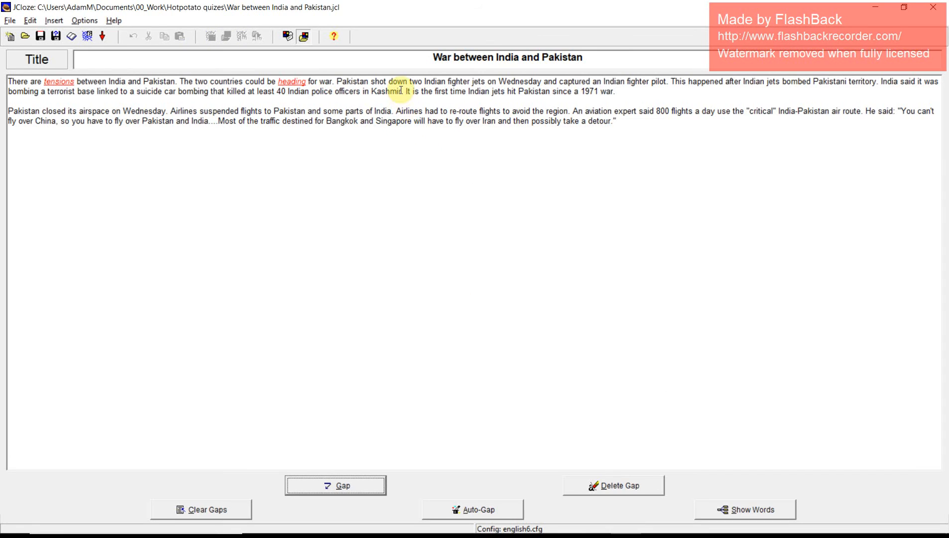
left_click_drag(389, 82, 408, 82)
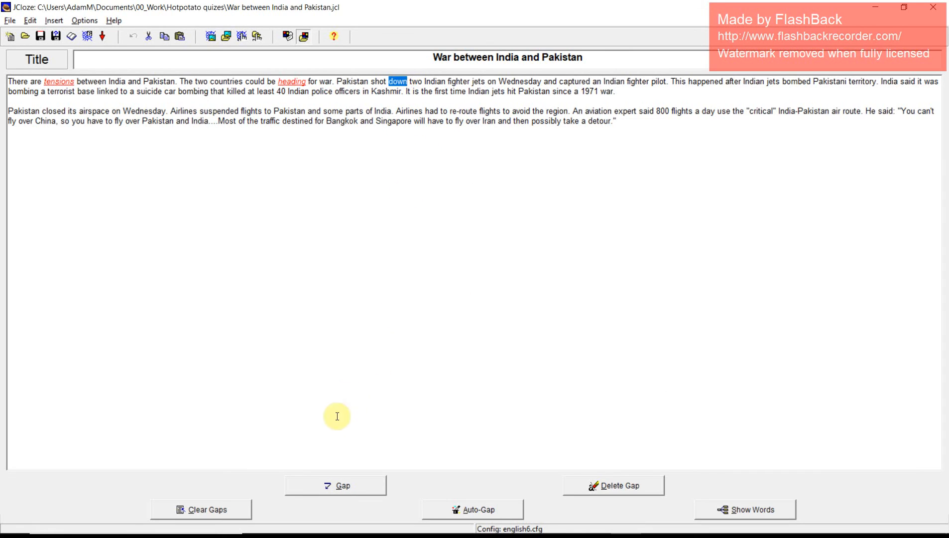
left_click(328, 485)
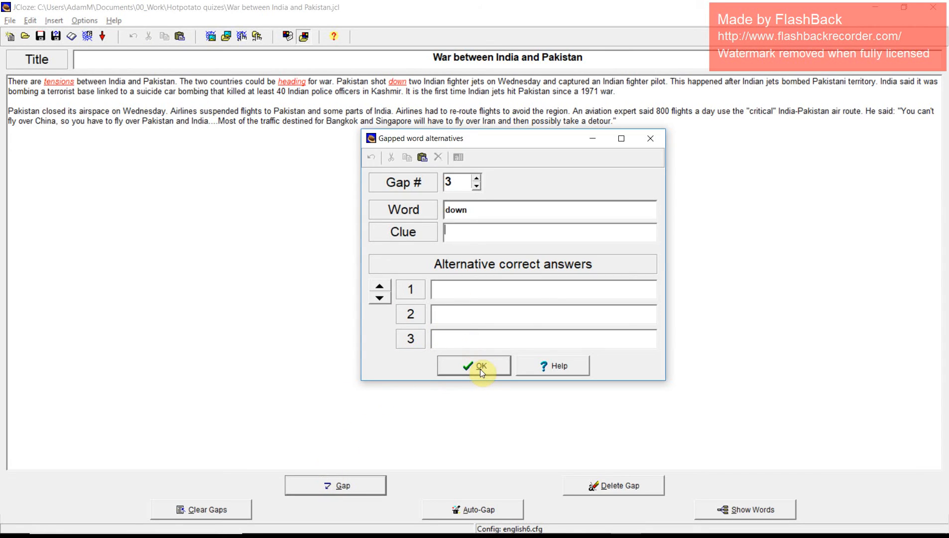
left_click(480, 369)
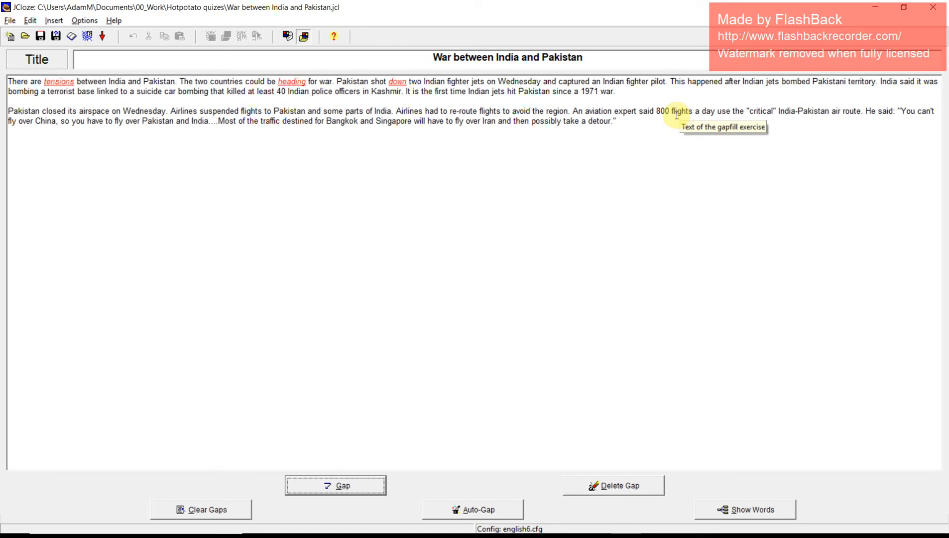
Make a gap of the word "linked" in the first paragraph, without a clue or alternatives
double_click(99, 91)
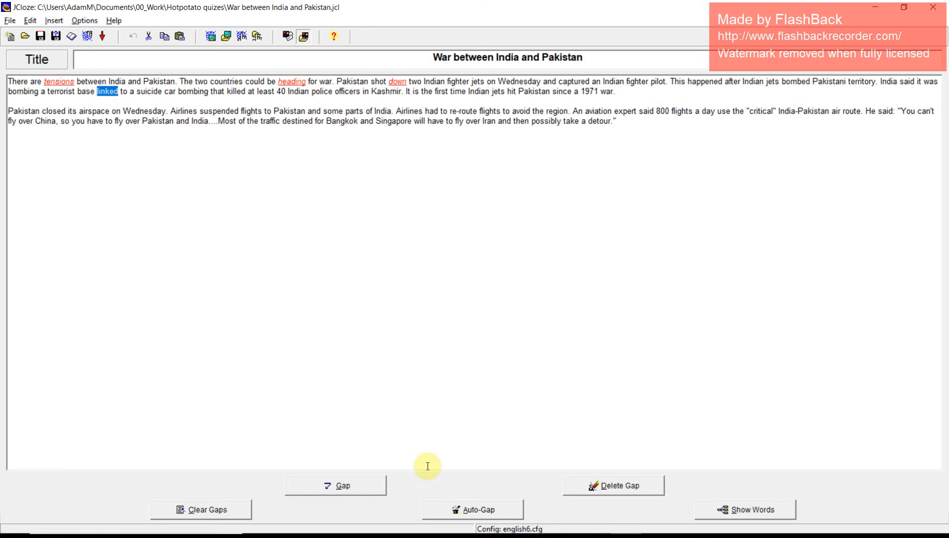
left_click(339, 485)
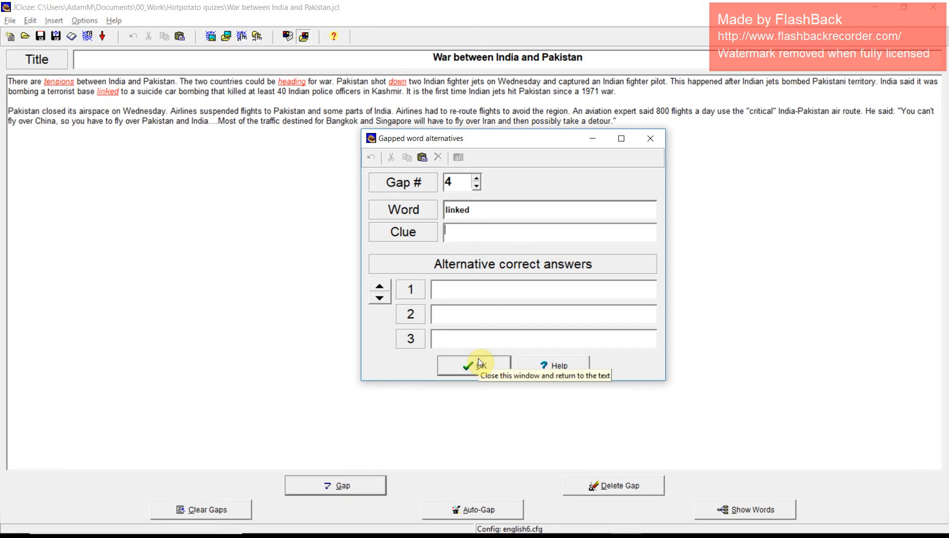
left_click(478, 359)
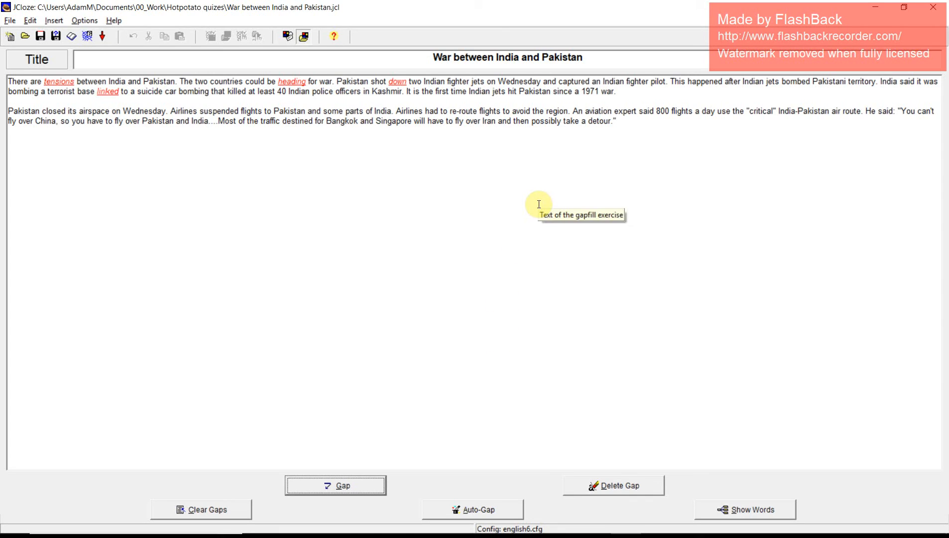
Review the gapped words and their alternative answer slots, then return to the exercise text
left_click(732, 509)
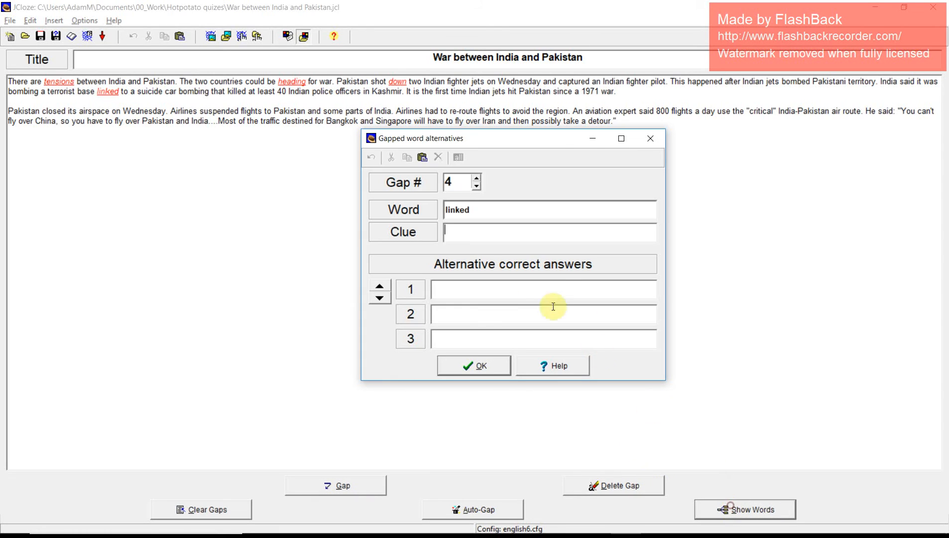
left_click(476, 185)
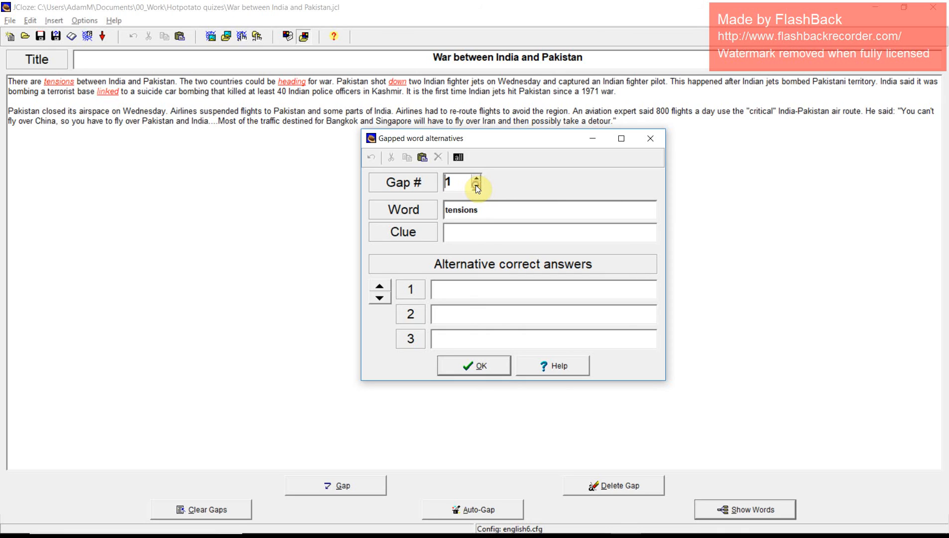
left_click(476, 178)
left_click(381, 297)
left_click(378, 288)
left_click(378, 288)
left_click(378, 288)
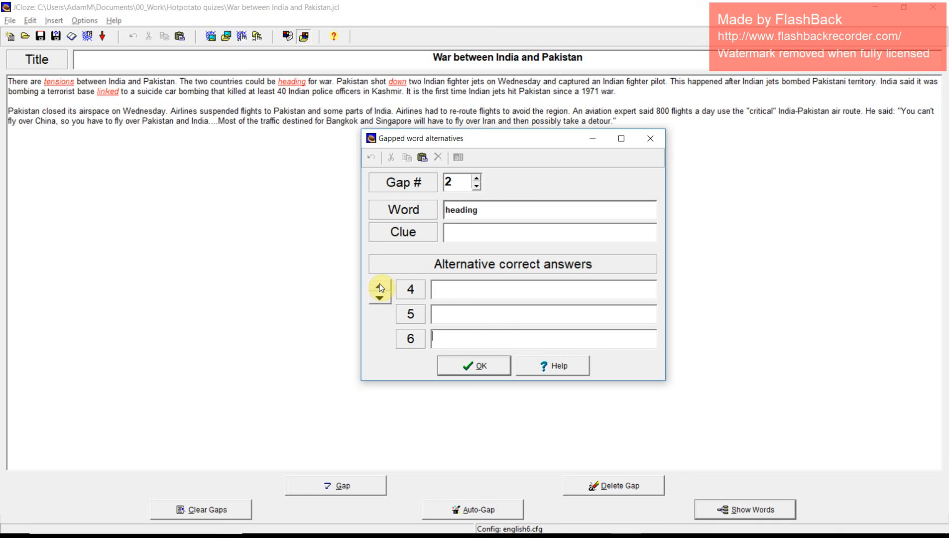
left_click(378, 287)
left_click(479, 366)
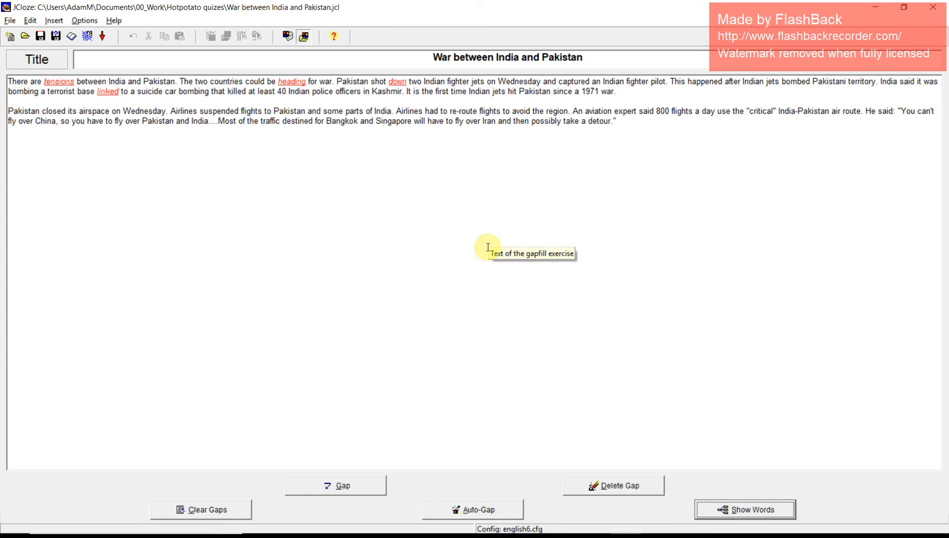
Save the exercise as "War between India and Pakistan" in Hotpotato quizes, replacing the existing file, and close JCloze
left_click(12, 21)
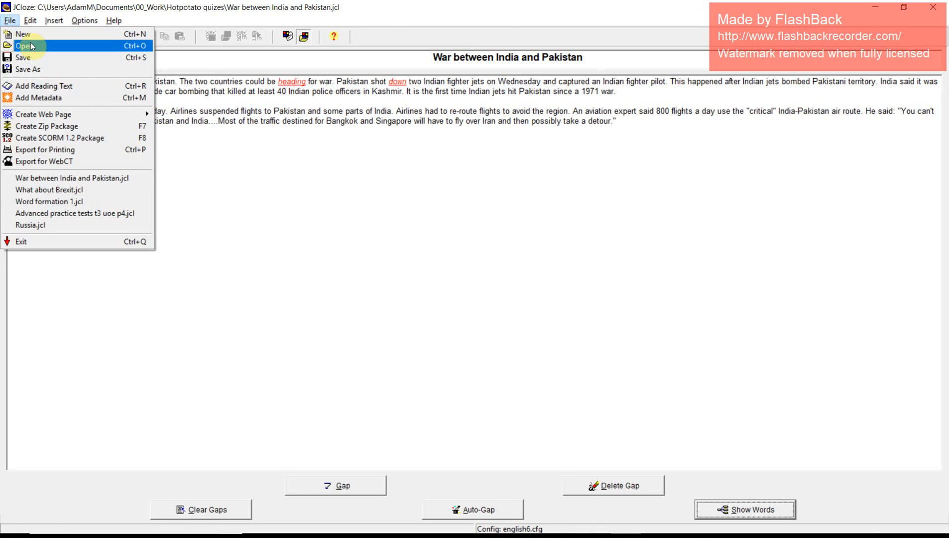
left_click(40, 69)
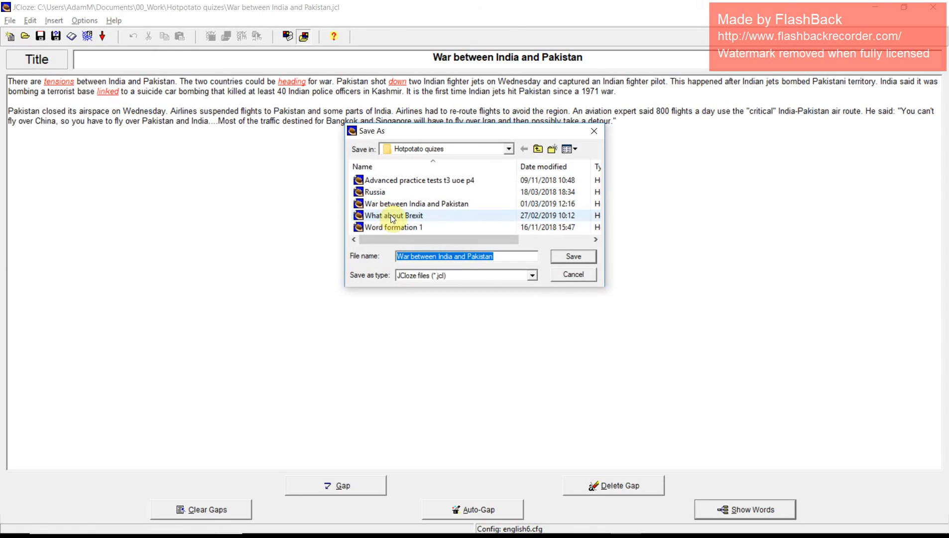
left_click(559, 259)
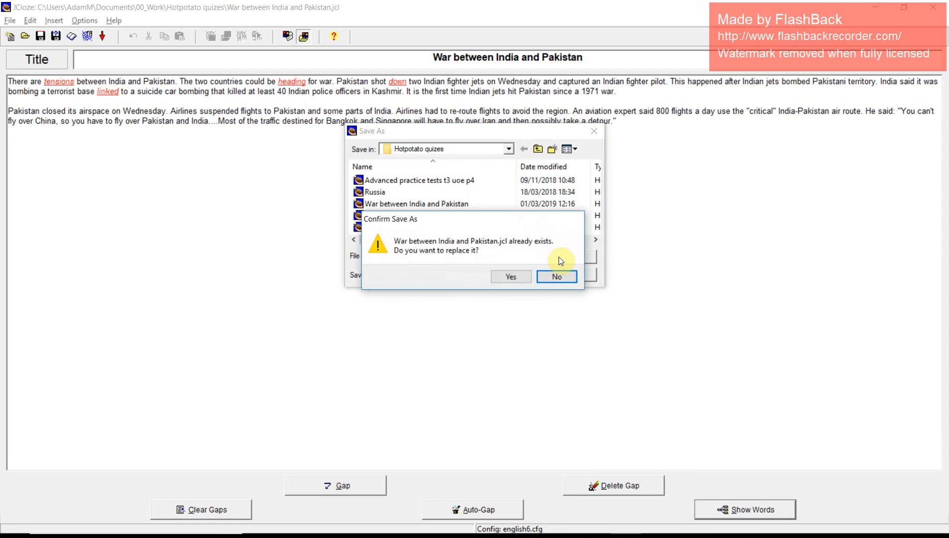
left_click(519, 281)
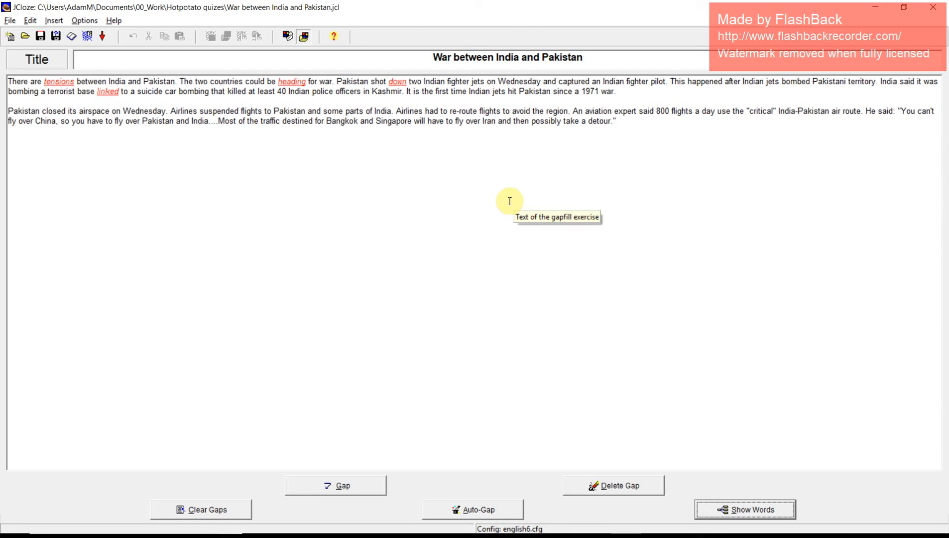
left_click(932, 7)
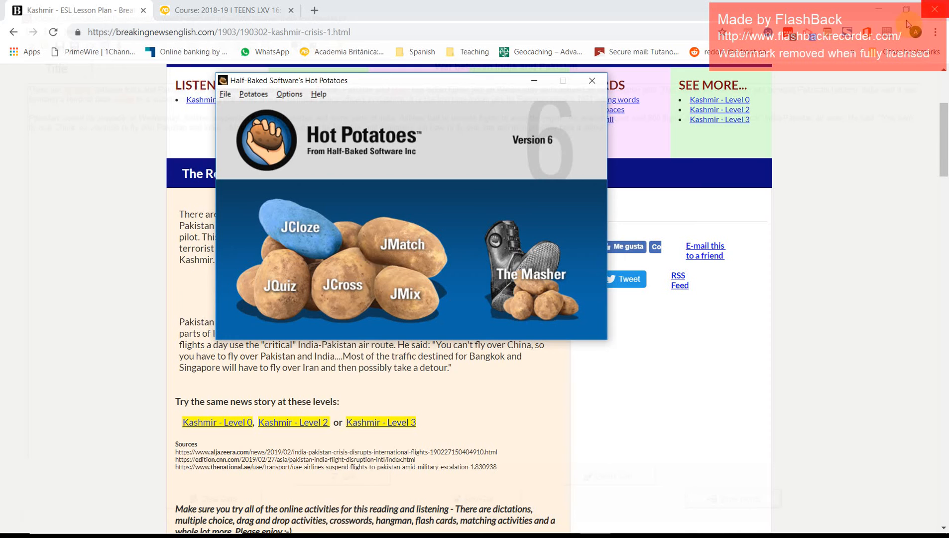
Switch to the 2018-19 I TEENS LXV course page in the browser and turn editing on
left_click(129, 152)
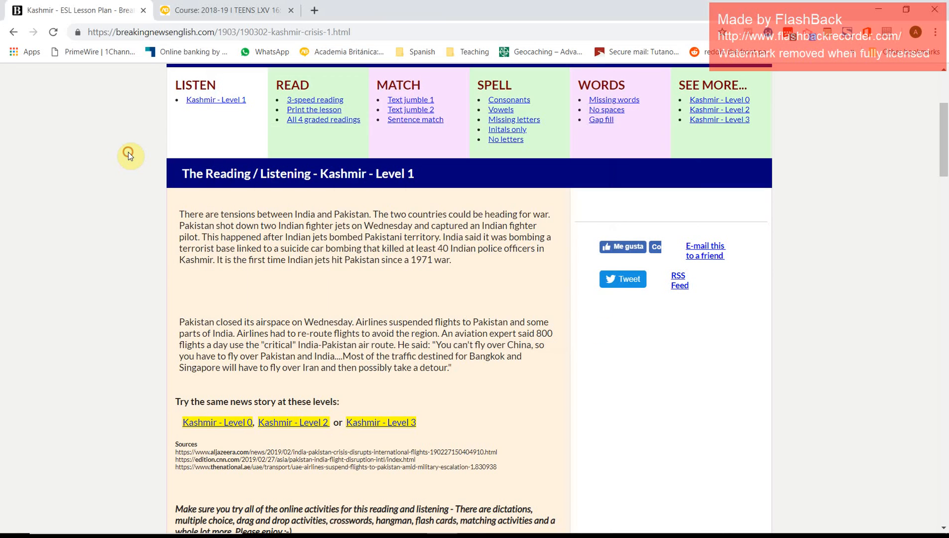
left_click(213, 10)
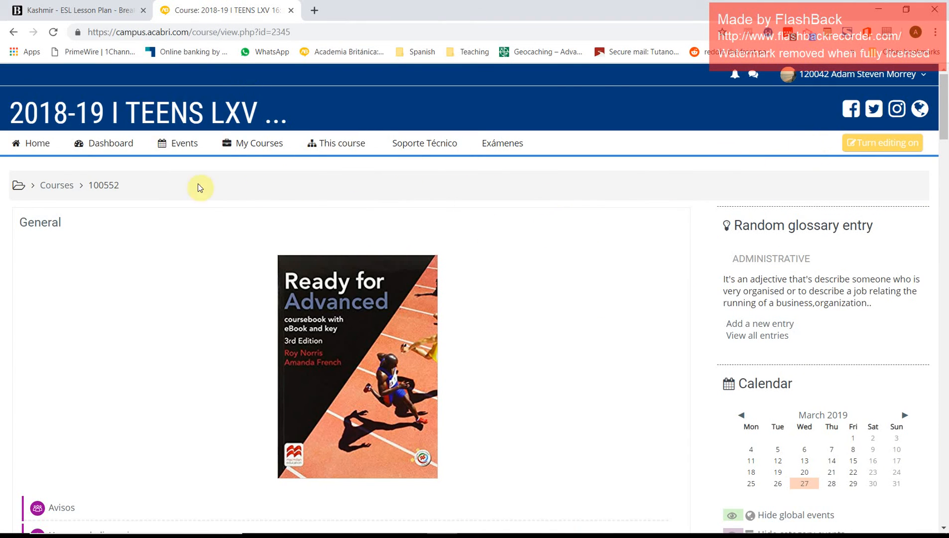
scroll(548, 195, "down", 1)
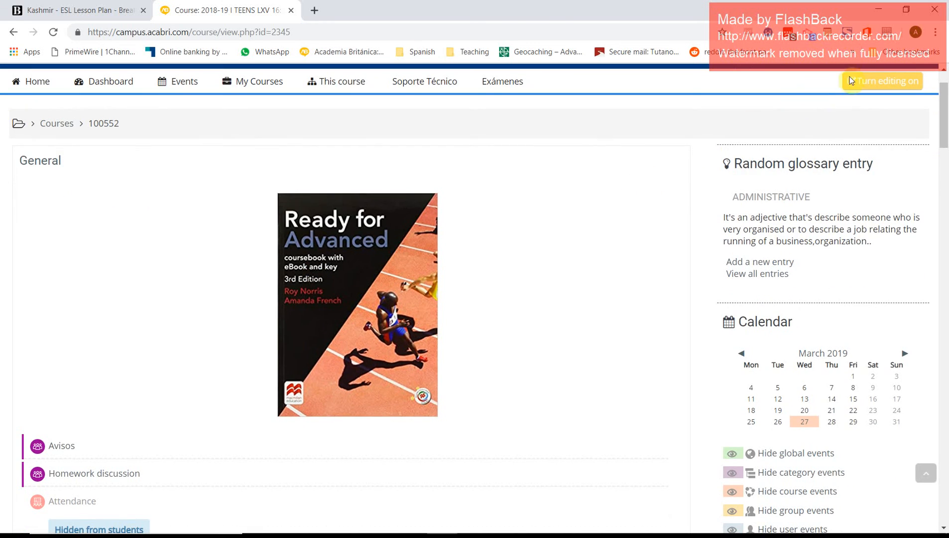
left_click(880, 85)
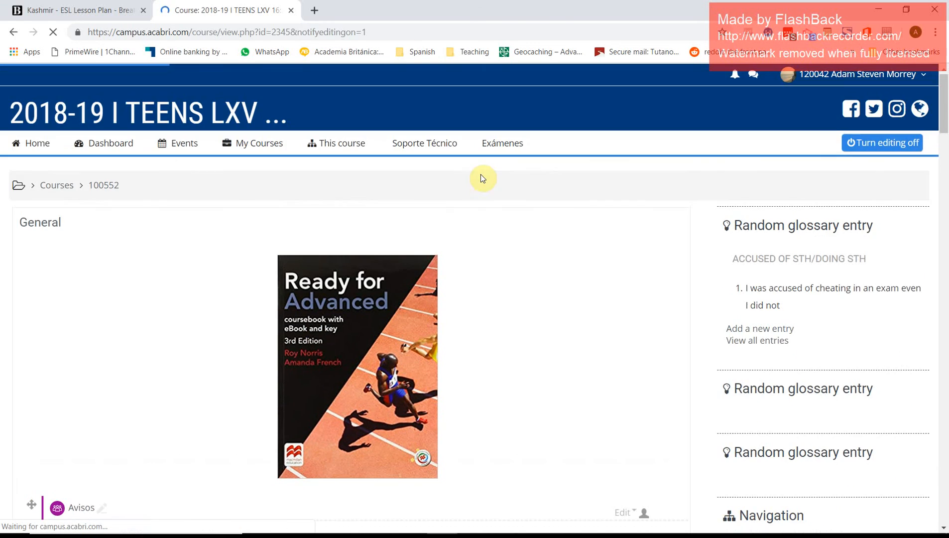
Start adding a HotPot activity to the section "Unit 6 - All in the mind?"
scroll(494, 229, "down", 5)
scroll(378, 236, "down", 10)
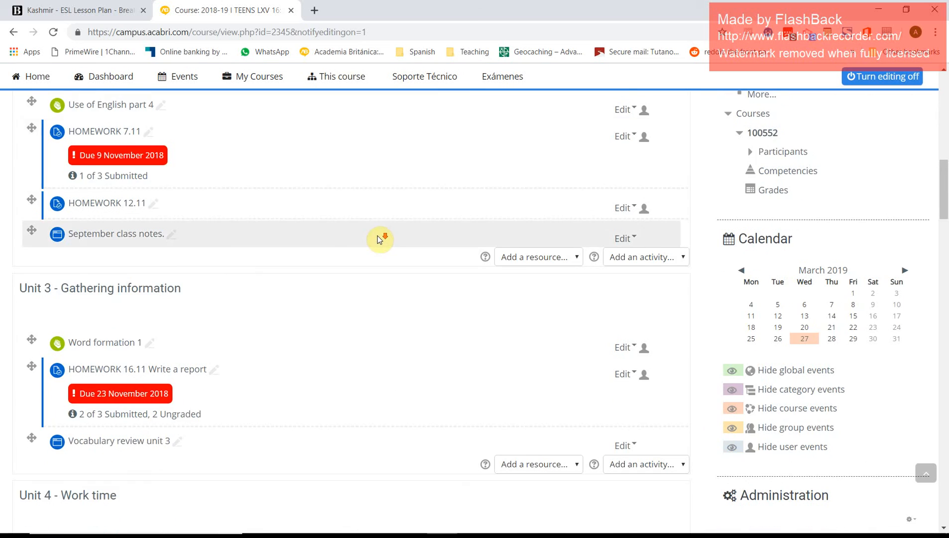
scroll(378, 238, "down", 8)
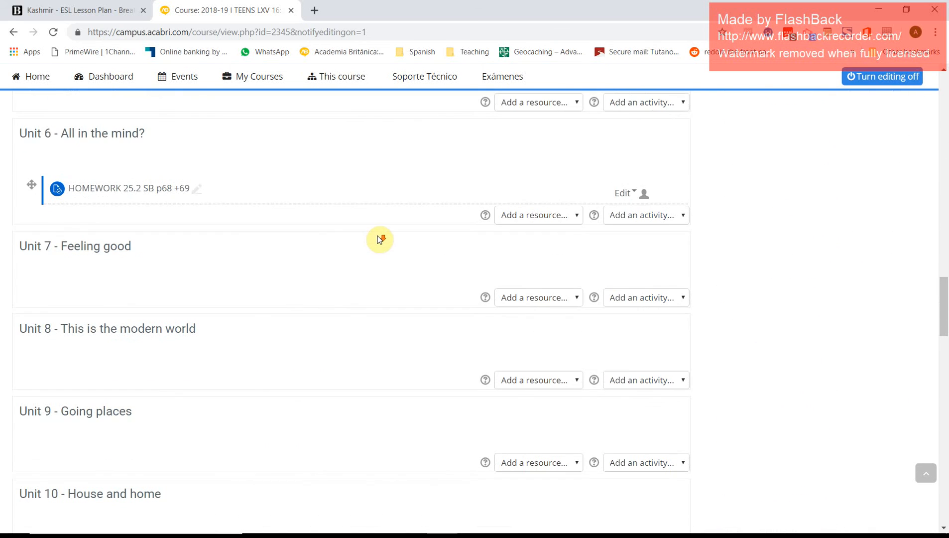
scroll(378, 238, "up", 1)
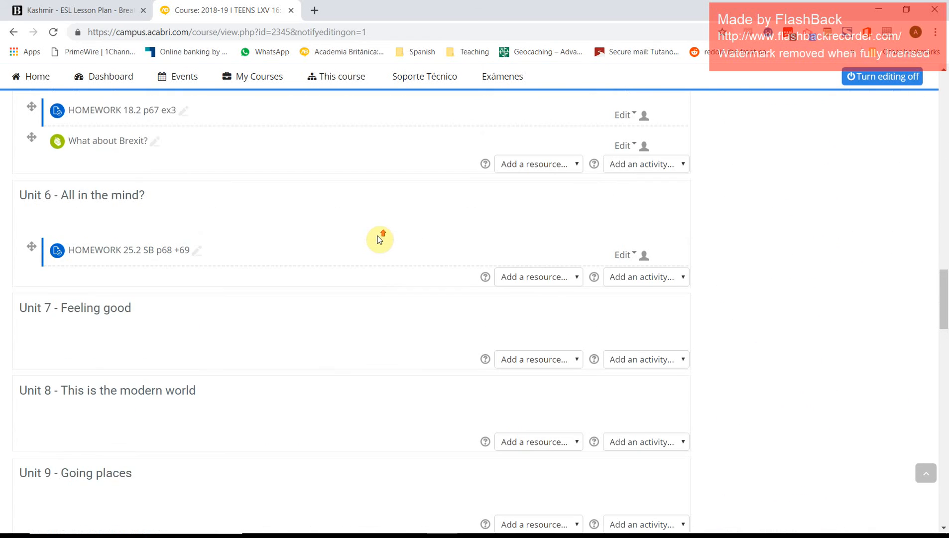
left_click(634, 279)
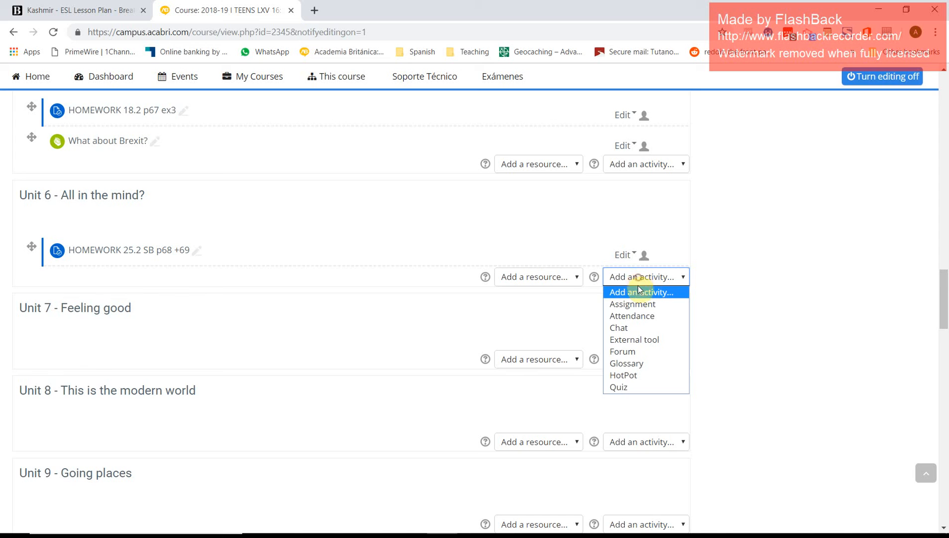
left_click(639, 376)
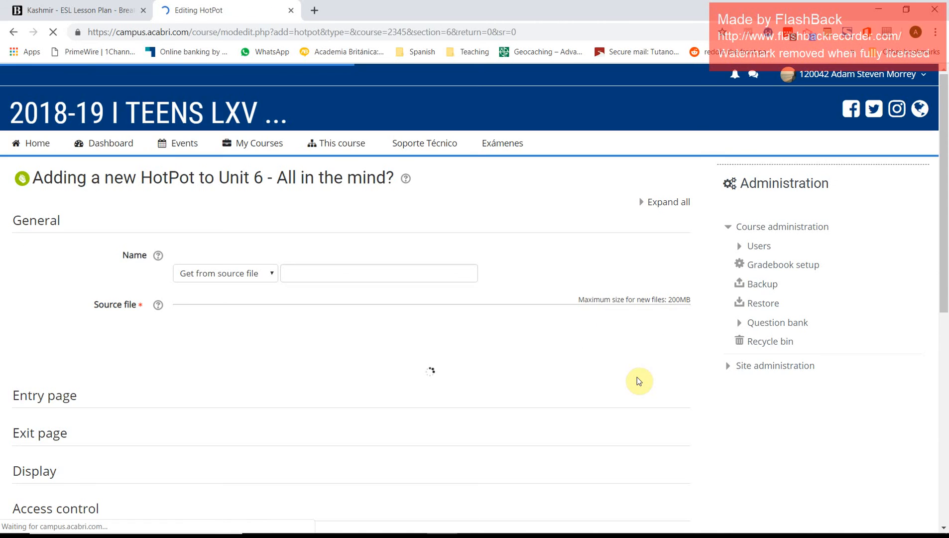
Upload the JCloze file "War between India and Pakistan" from Hotpotato quizes as the HotPot source file, saved as "India Pakistan"
scroll(80, 242, "down", 1)
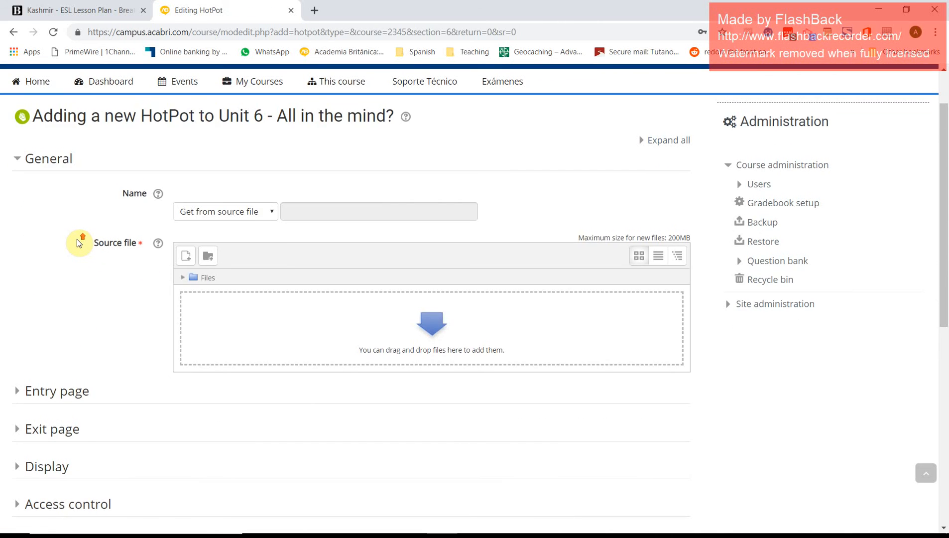
scroll(78, 240, "down", 2)
scroll(78, 240, "up", 2)
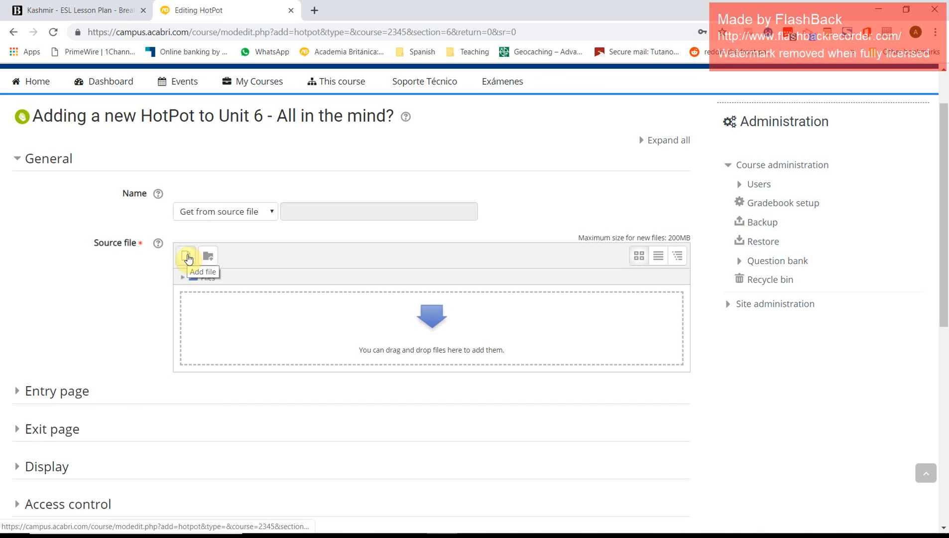
left_click(187, 256)
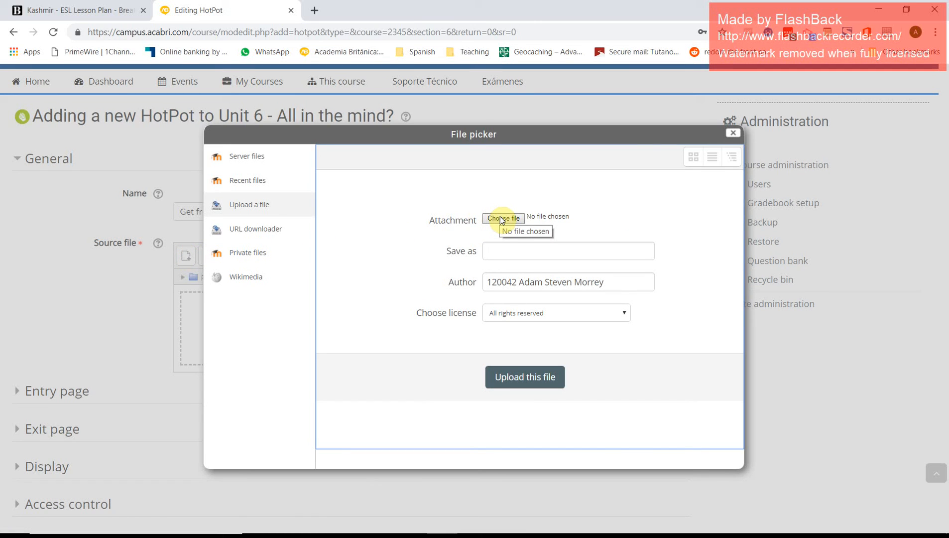
left_click(501, 219)
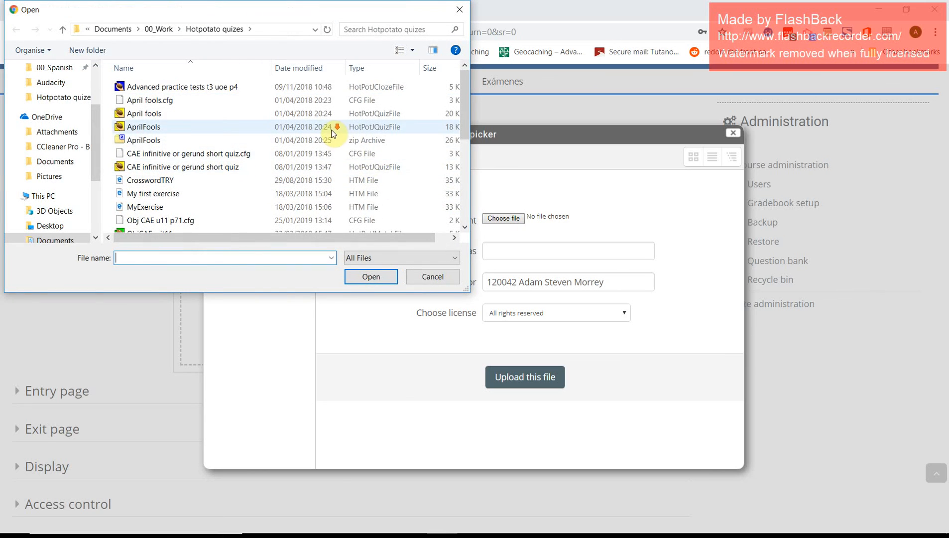
scroll(329, 134, "down", 5)
left_click(205, 188)
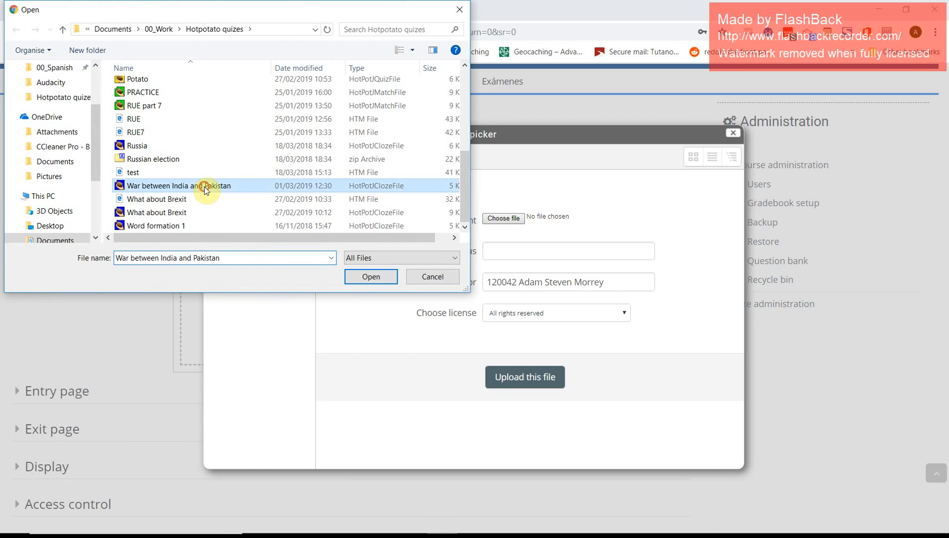
left_click(368, 277)
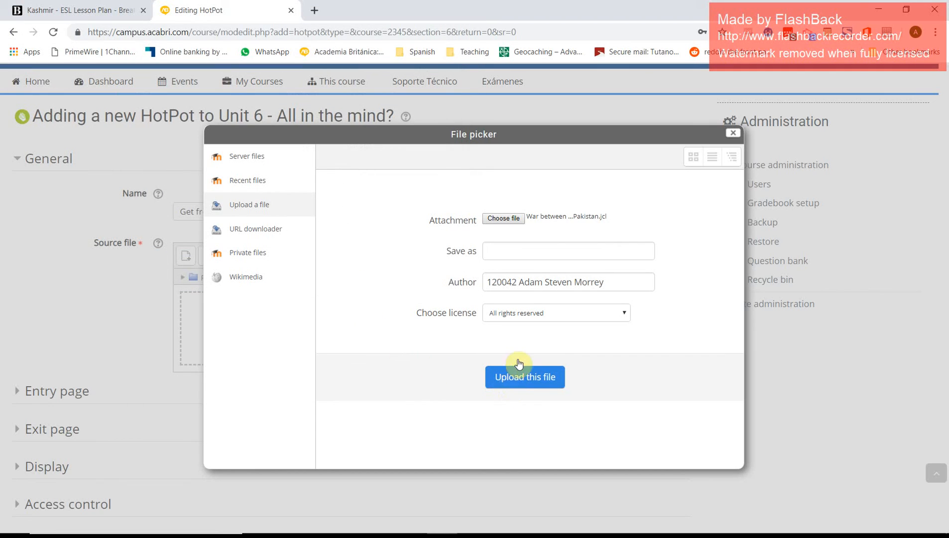
left_click(514, 251)
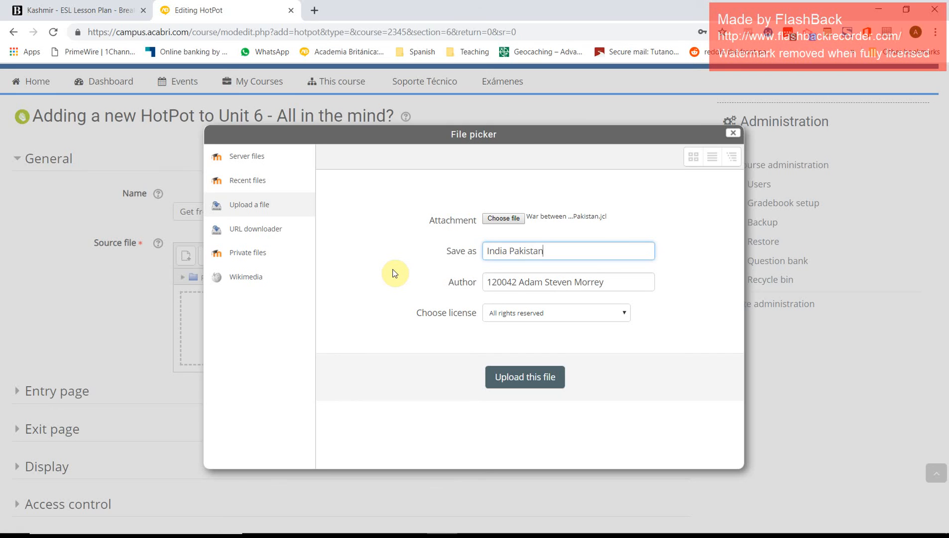
left_click(523, 384)
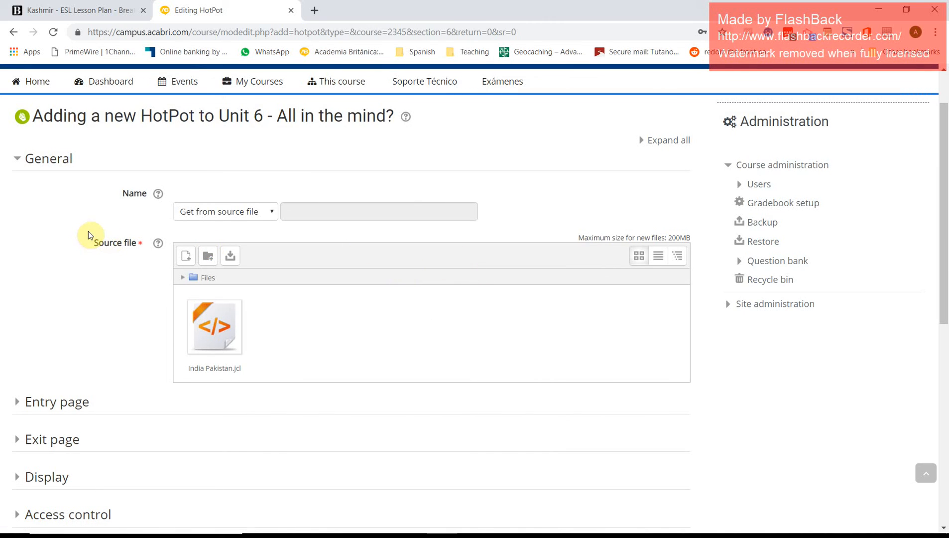
Save the new HotPot activity with the remaining settings at their defaults and display it
scroll(89, 235, "down", 3)
scroll(90, 222, "down", 8)
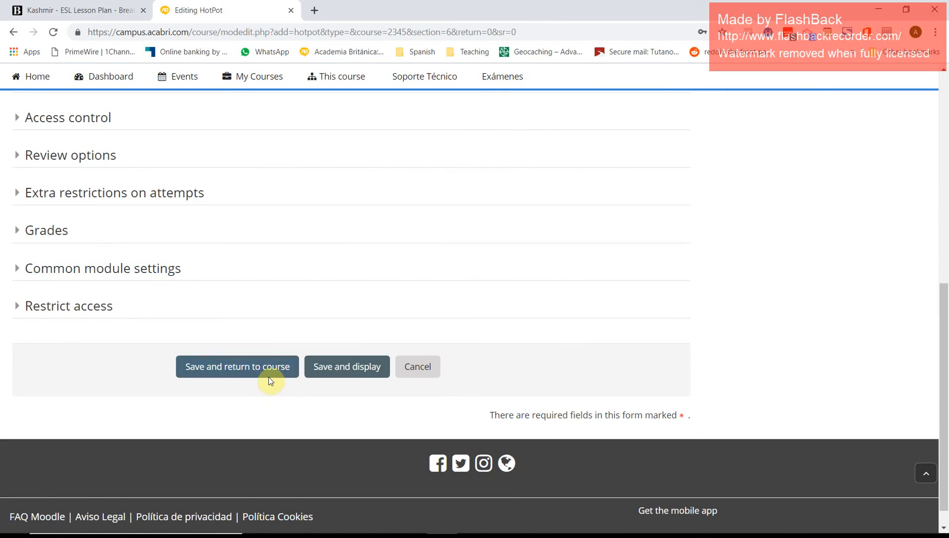
left_click(318, 369)
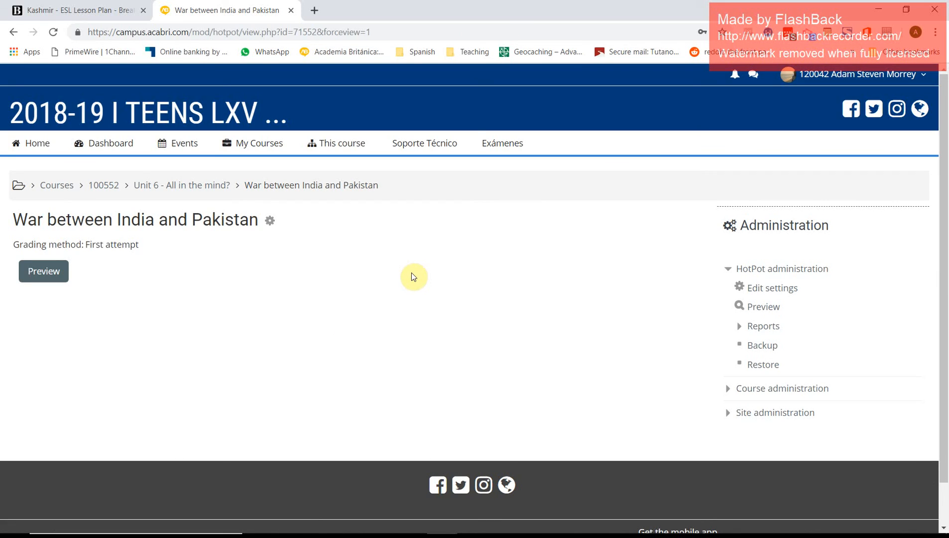
Preview the gap-fill exercise, request a hint for the first gap and dismiss the hint message
left_click(48, 271)
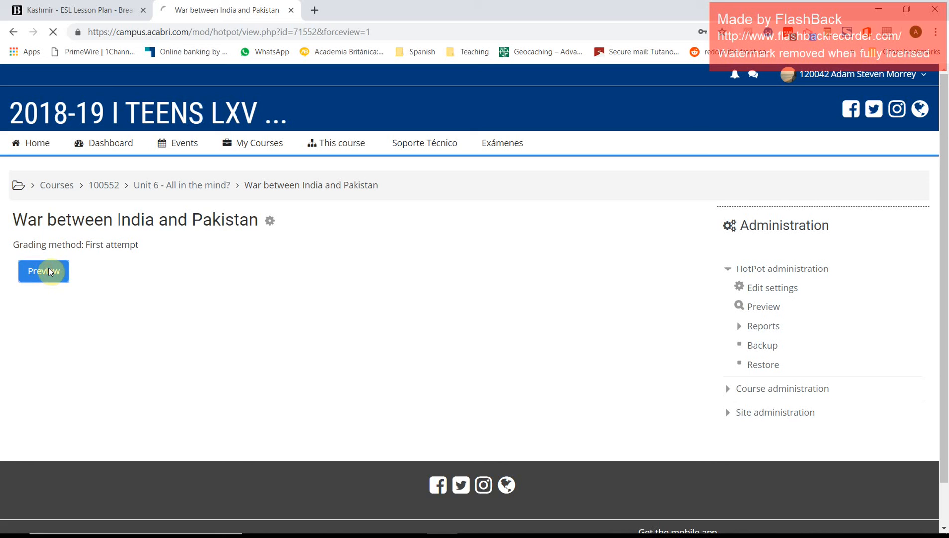
scroll(234, 264, "down", 1)
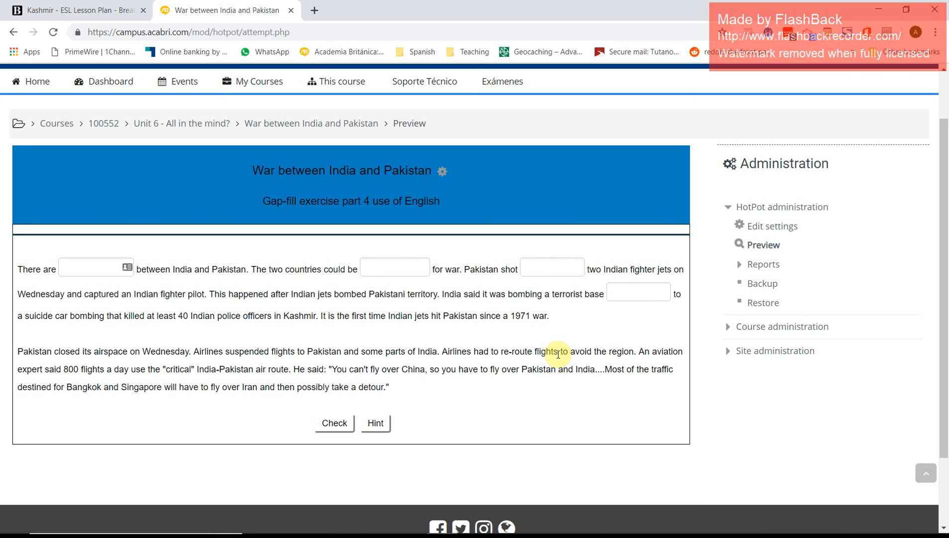
left_click(87, 268)
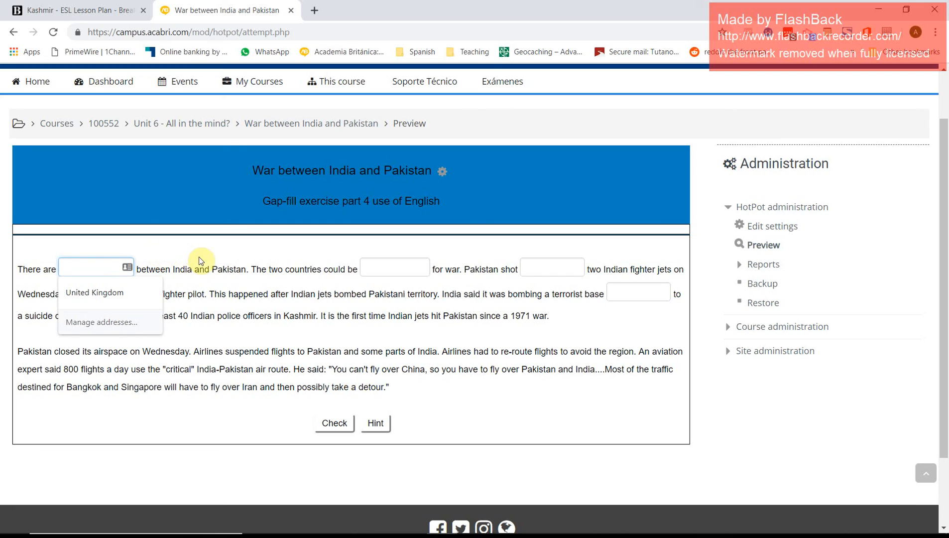
left_click(375, 422)
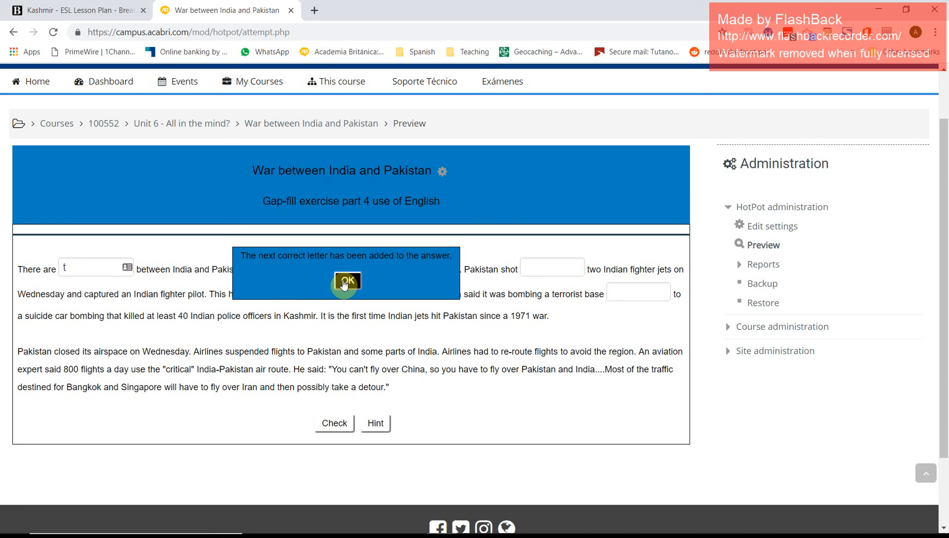
left_click(343, 282)
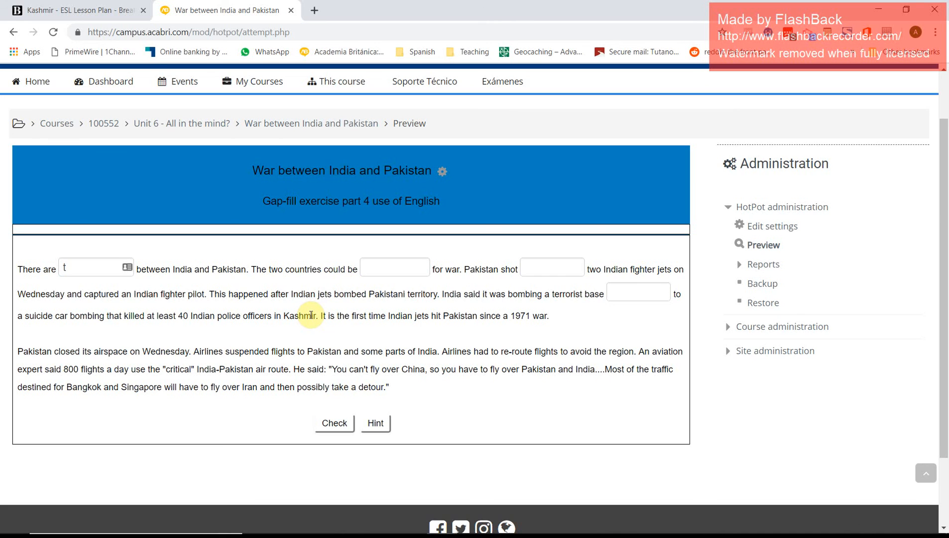
scroll(309, 319, "up", 2)
scroll(309, 319, "down", 2)
scroll(310, 318, "up", 2)
scroll(310, 314, "down", 1)
scroll(311, 315, "up", 1)
scroll(311, 315, "down", 1)
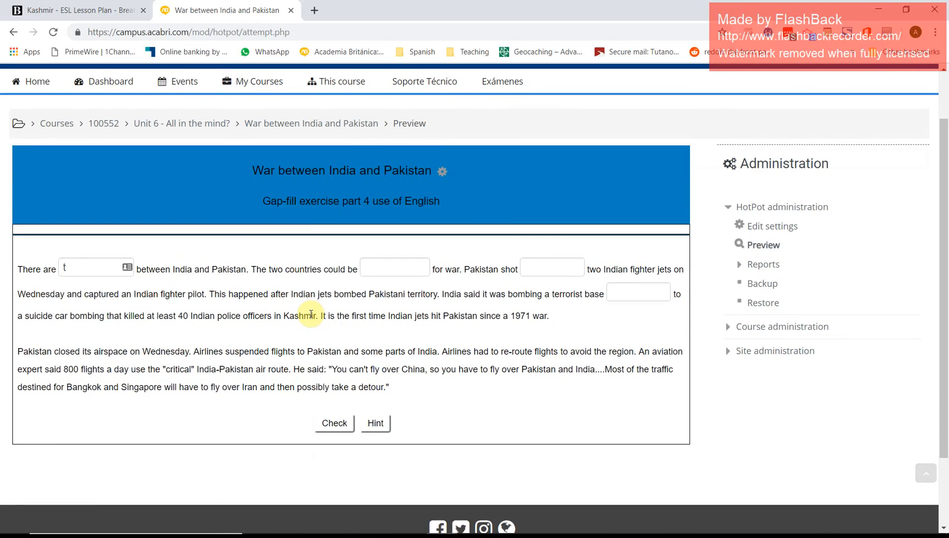